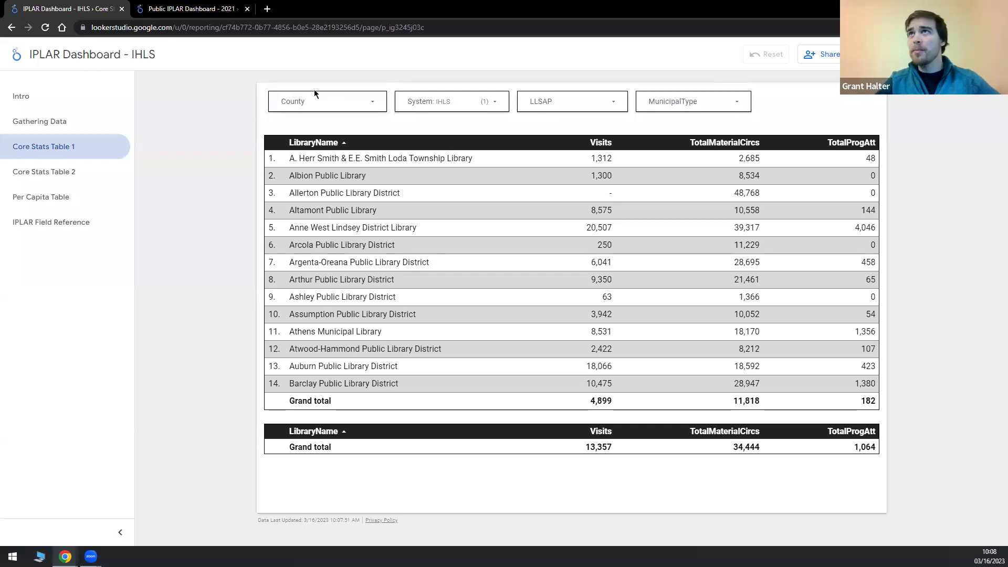
# Step: Filter Core Stats Table 1 to St. Clair County and sort by Visits, highest first
pyautogui.click(341, 107)
pyautogui.scroll(-10, 346, 149)
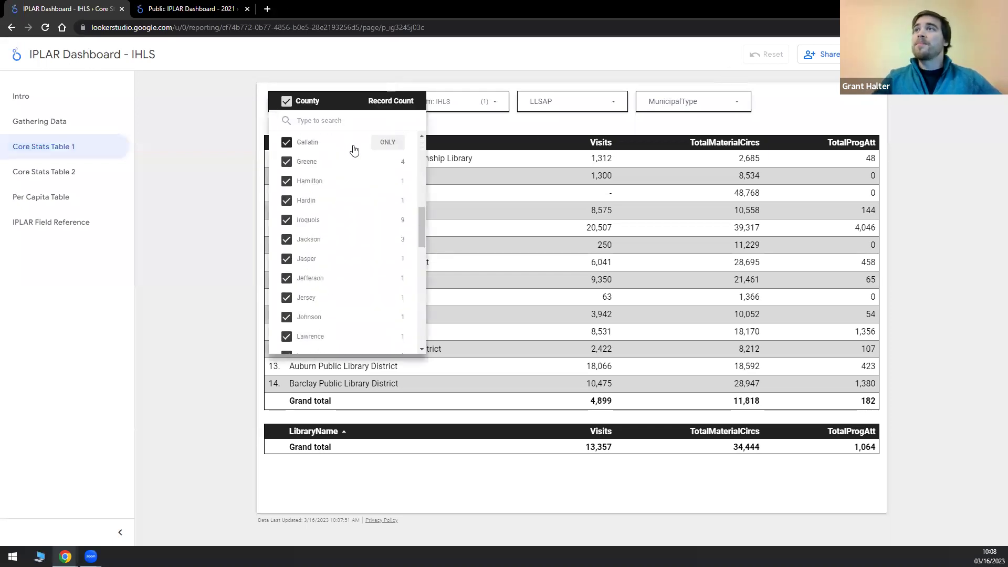
pyautogui.click(388, 207)
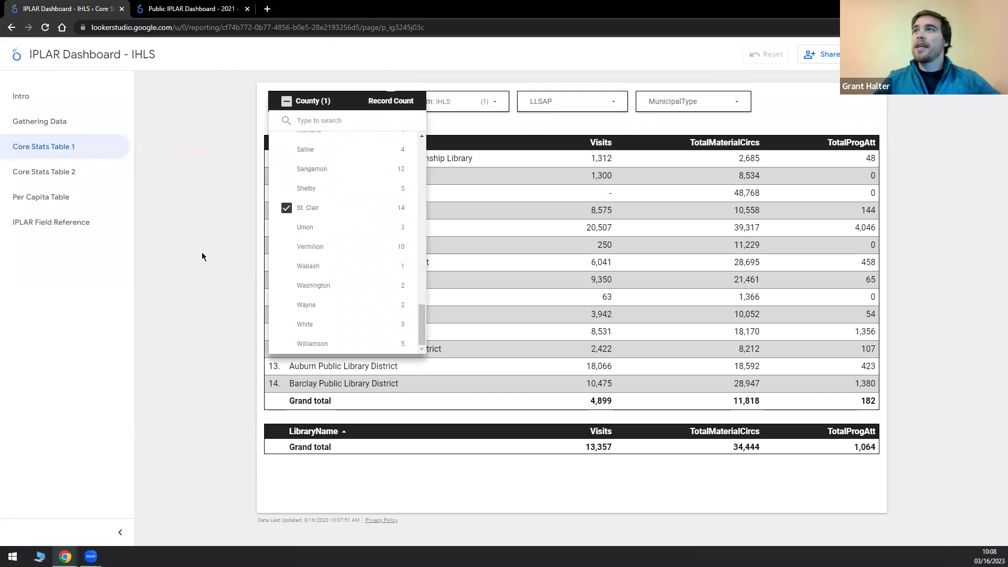
pyautogui.click(191, 251)
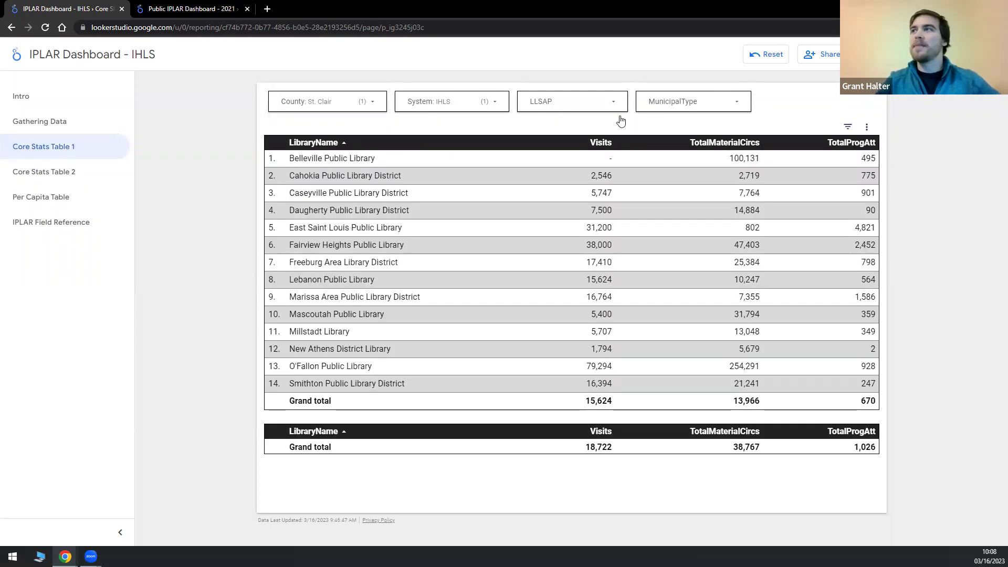
pyautogui.click(598, 147)
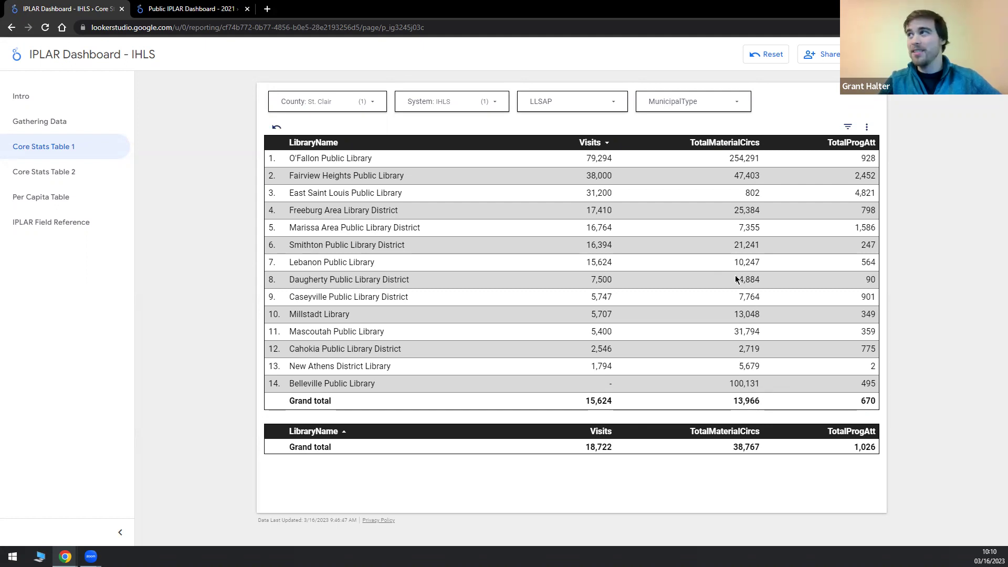
# Step: Sort the St. Clair table by TotalMaterialCircs descending, with O'Fallon on top at 254,291
pyautogui.click(740, 141)
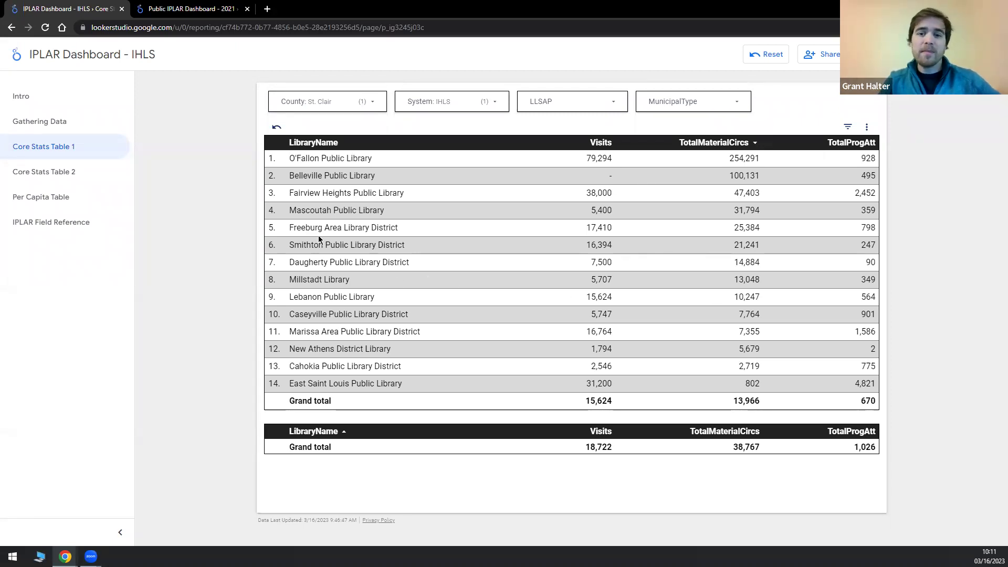
# Step: Switch to the Core Stats Table 2 page listing CircsPerVisit and AvgProgAtt
pyautogui.click(57, 177)
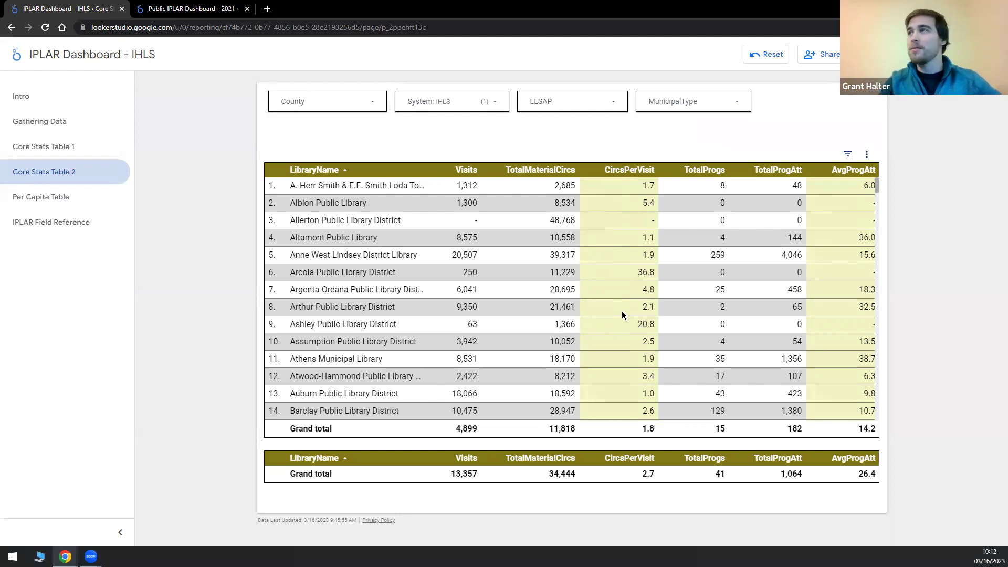
# Step: Filter Core Stats Table 2 to St. Clair County and sort descending, East Saint Louis first at 438.3
pyautogui.click(339, 107)
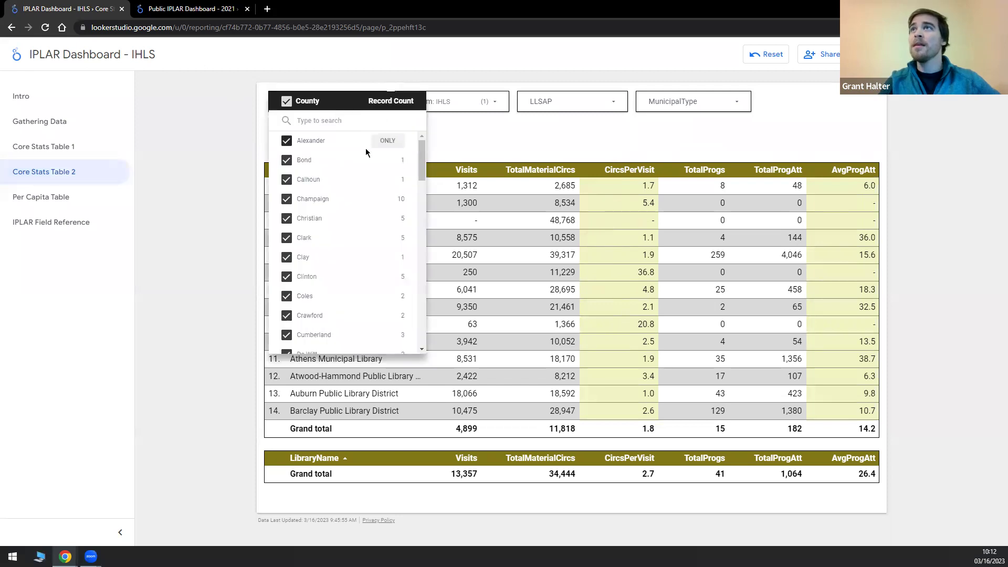
pyautogui.scroll(-10, 368, 178)
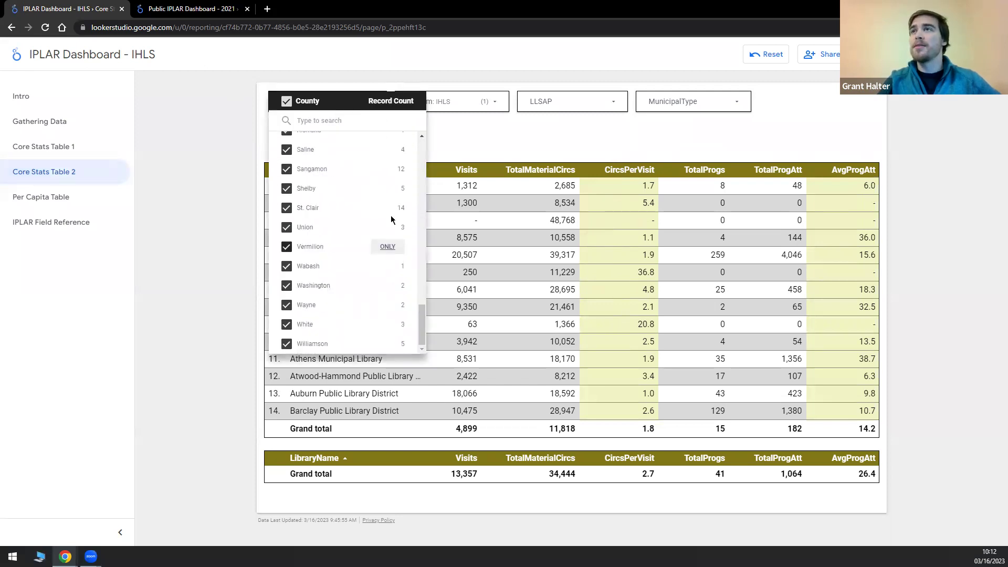
pyautogui.click(388, 208)
pyautogui.click(473, 148)
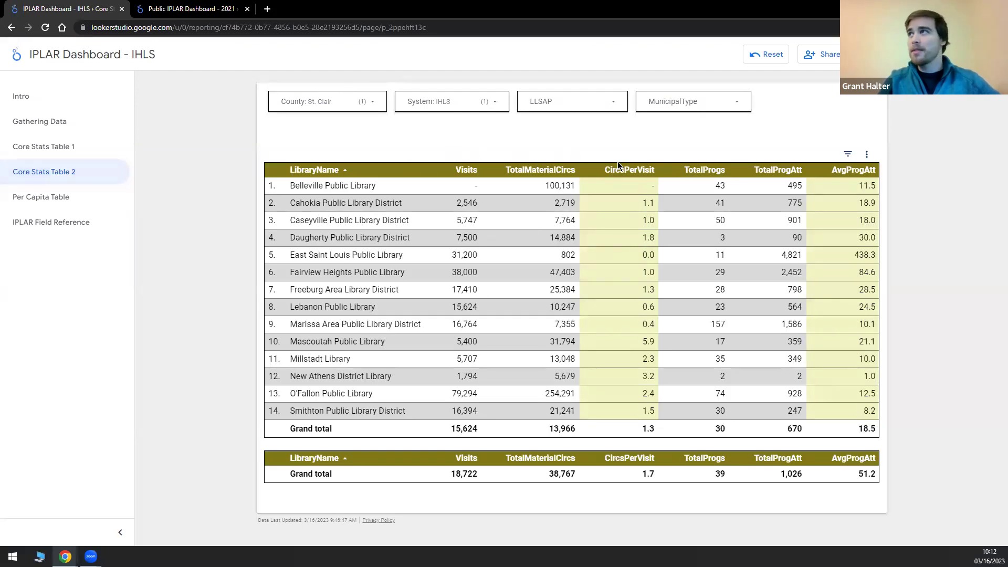
pyautogui.click(621, 174)
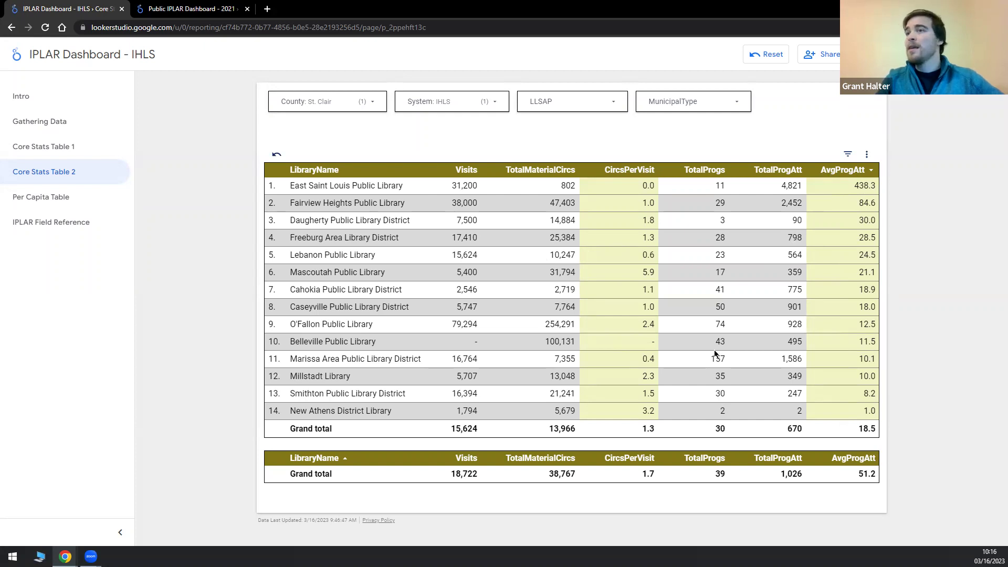
# Step: Switch to the Per Capita Table page and check the County filter without changing it
pyautogui.click(46, 199)
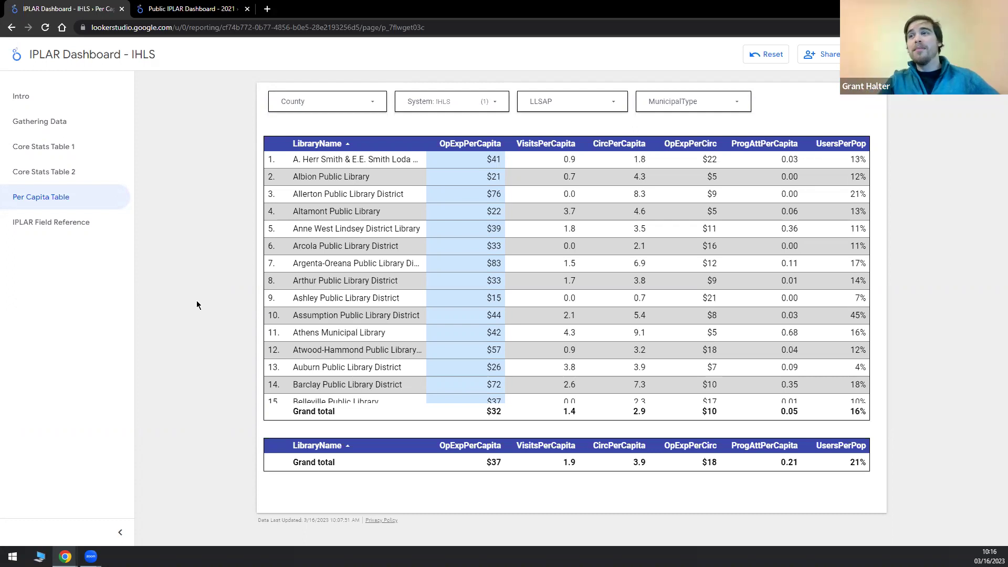
pyautogui.click(358, 105)
pyautogui.scroll(-5, 357, 226)
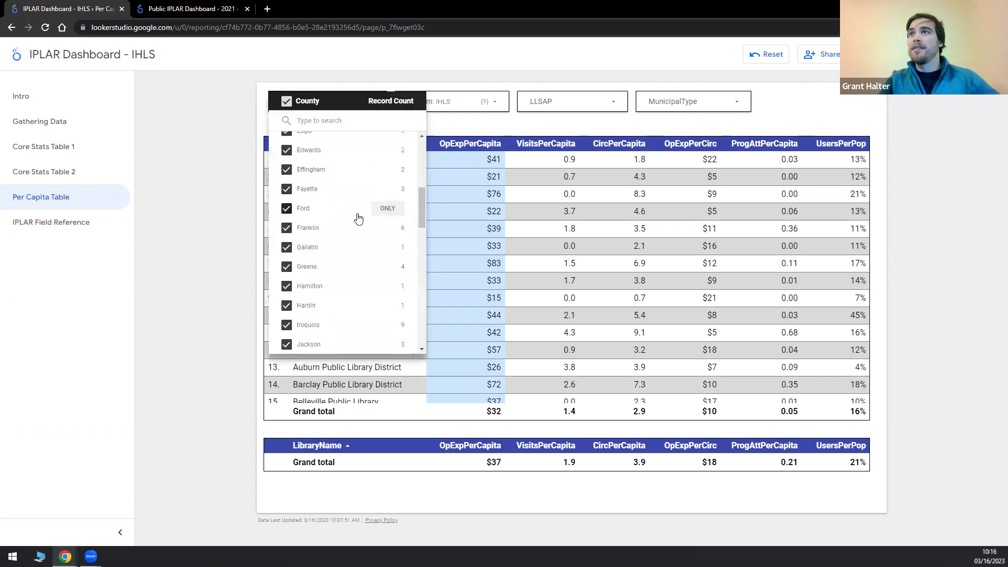
pyautogui.click(146, 265)
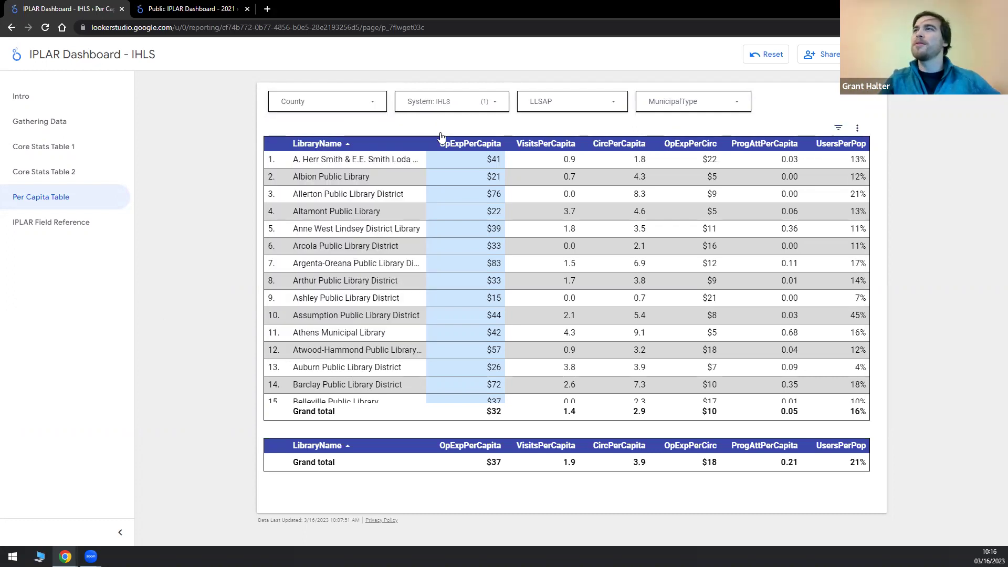
# Step: Sort the per-capita table by OpExpPerCapita descending and browse the rows, with Roxana at $227 on top
pyautogui.click(446, 145)
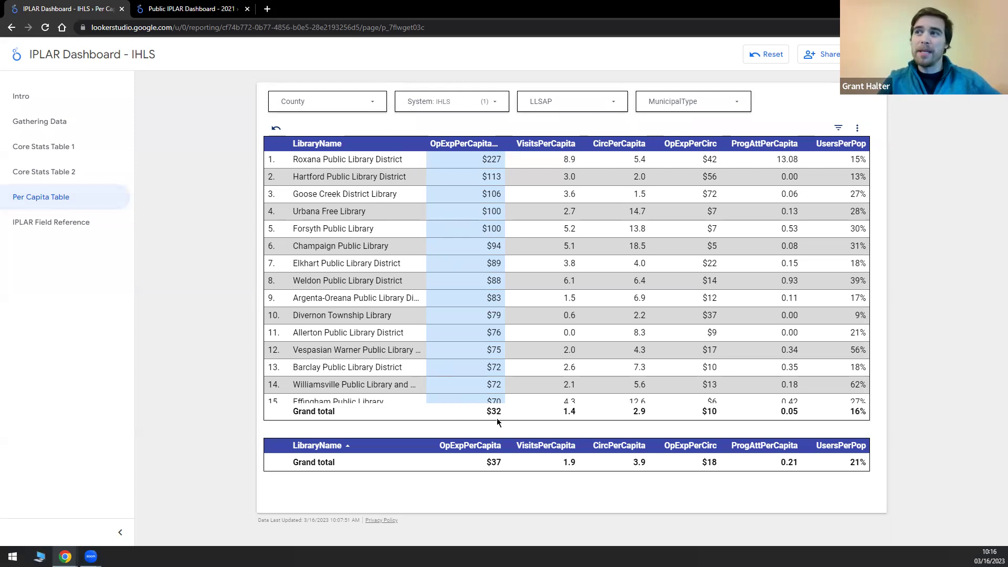
pyautogui.scroll(-15, 474, 288)
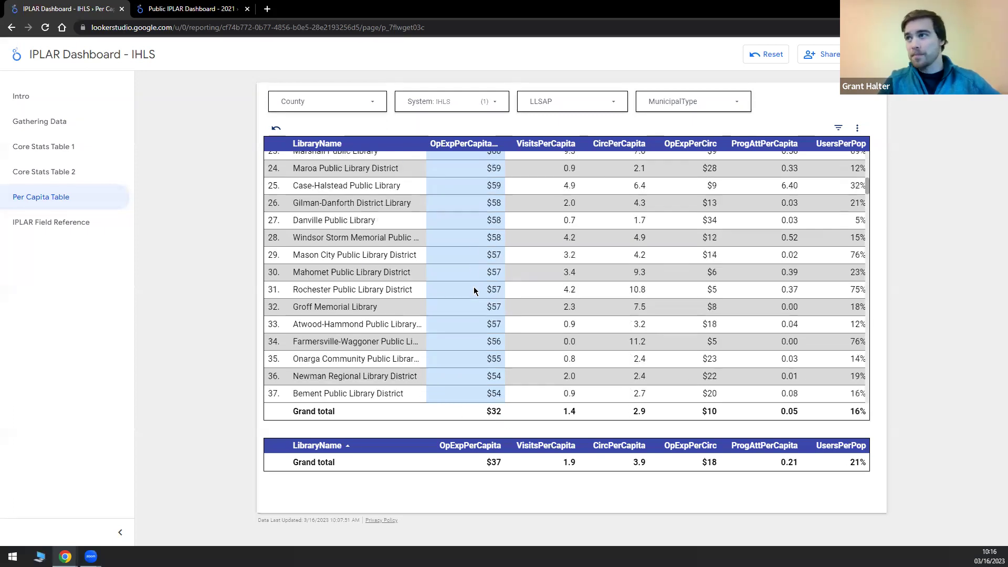
pyautogui.scroll(-6, 474, 289)
pyautogui.scroll(2, 473, 289)
pyautogui.scroll(-3, 474, 288)
pyautogui.scroll(-9, 474, 290)
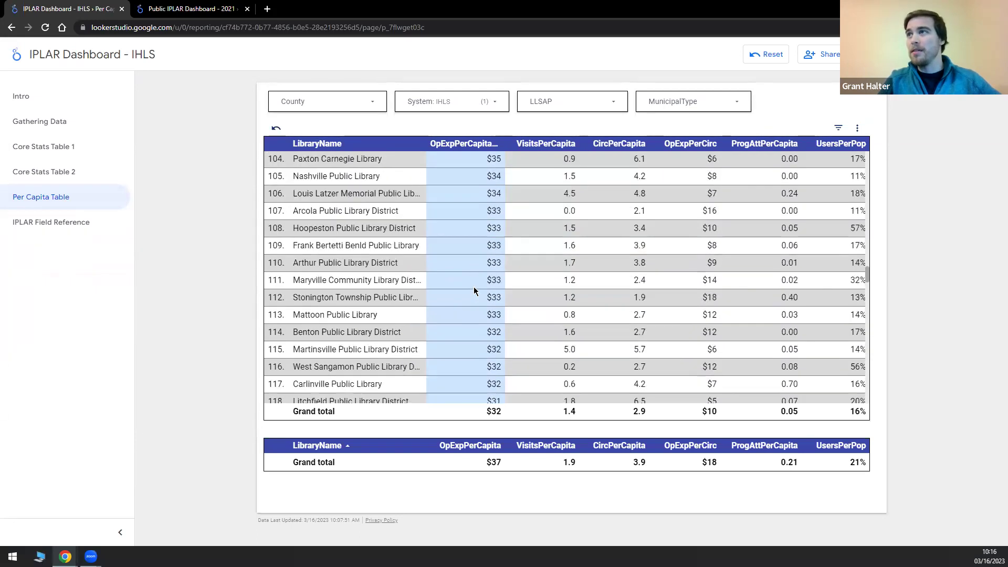
pyautogui.scroll(-2, 478, 264)
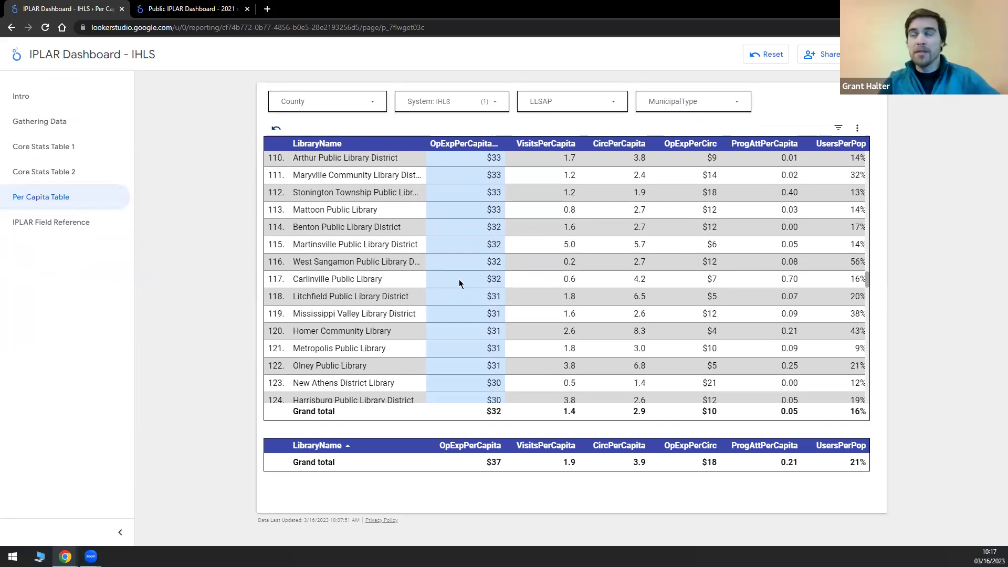
pyautogui.scroll(20, 459, 284)
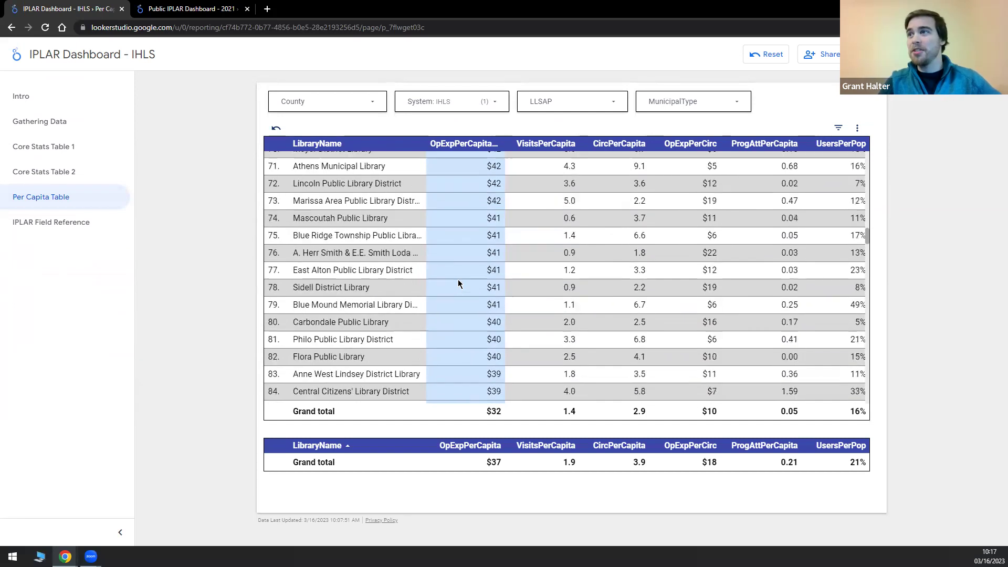
pyautogui.scroll(13, 458, 279)
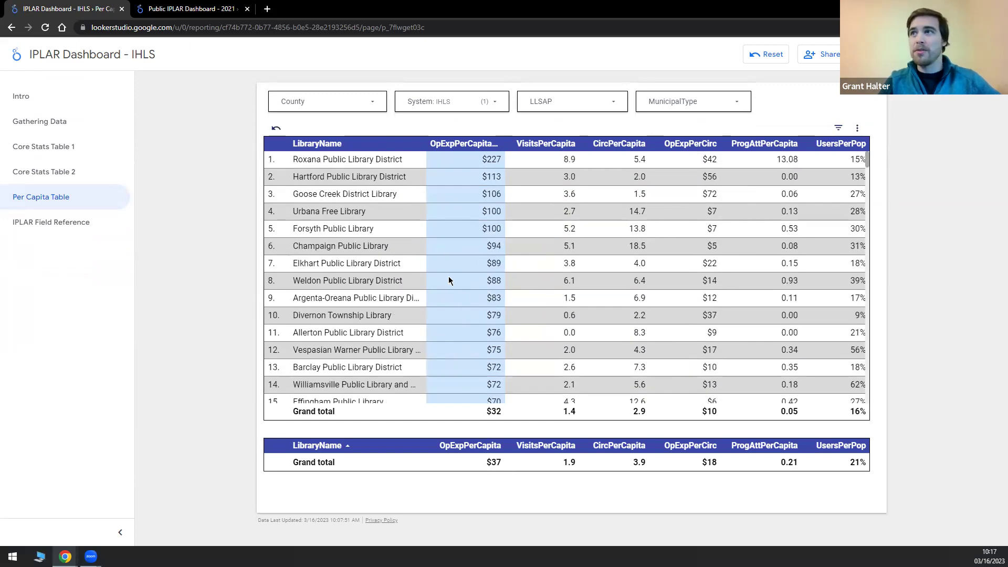
pyautogui.click(371, 101)
pyautogui.scroll(-10, 349, 194)
# Step: Keep only St. Clair in the County filter, leaving its 14 libraries
pyautogui.scroll(-5, 349, 194)
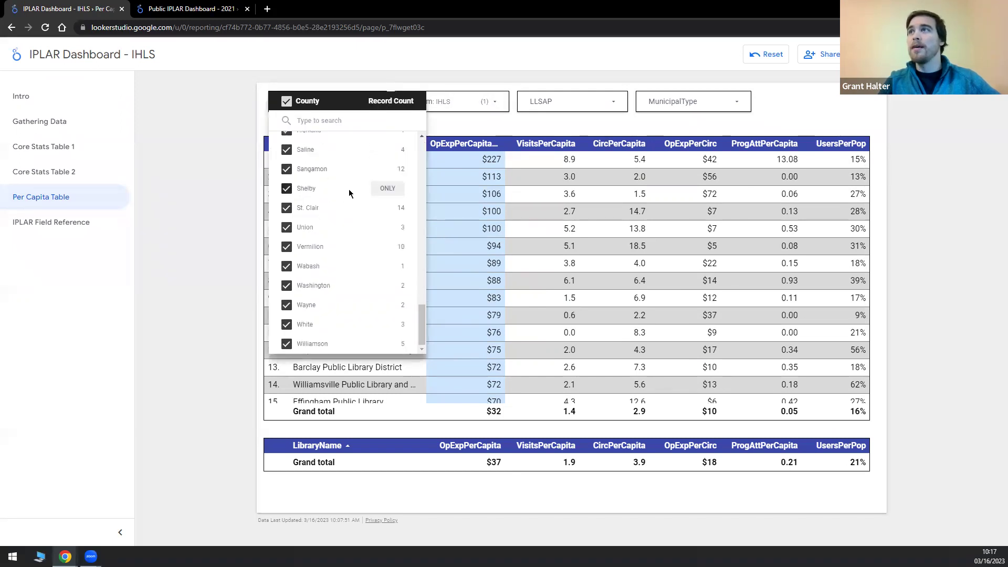
pyautogui.click(387, 208)
pyautogui.click(222, 244)
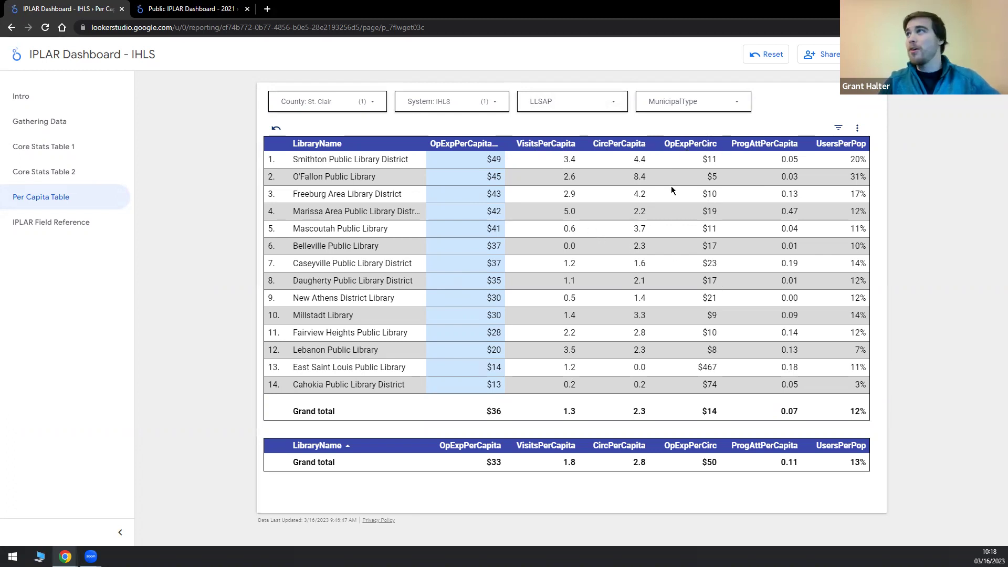
# Step: Sort the St. Clair libraries by ProgAttPerCapita, then CircPerCapita, then UsersPerPop, each descending
pyautogui.click(697, 178)
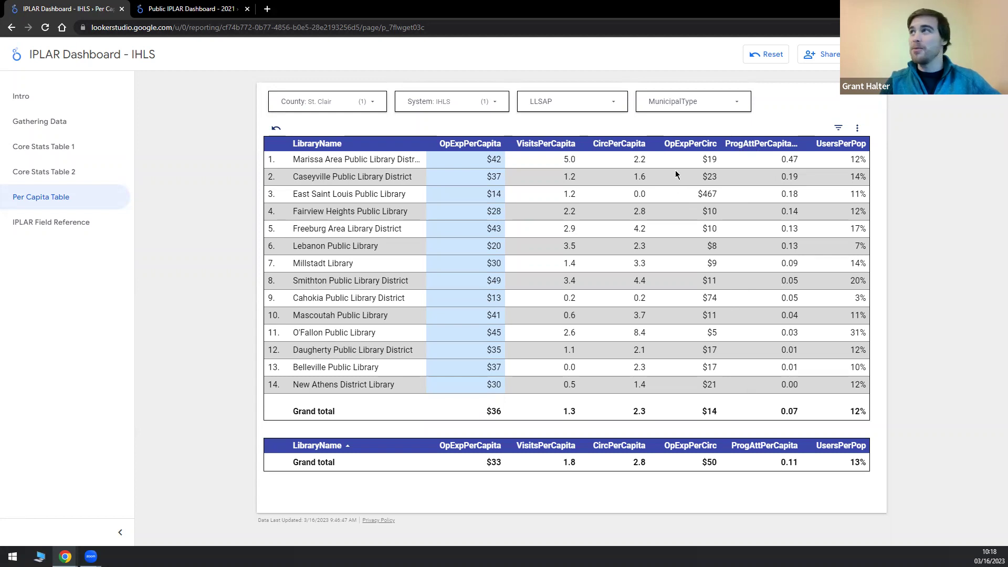
pyautogui.click(635, 145)
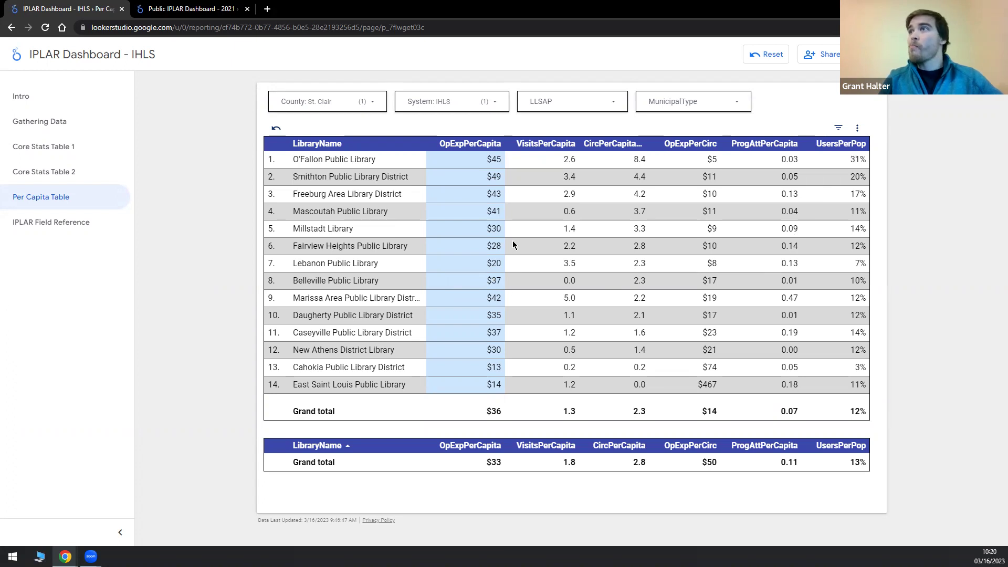
pyautogui.click(840, 147)
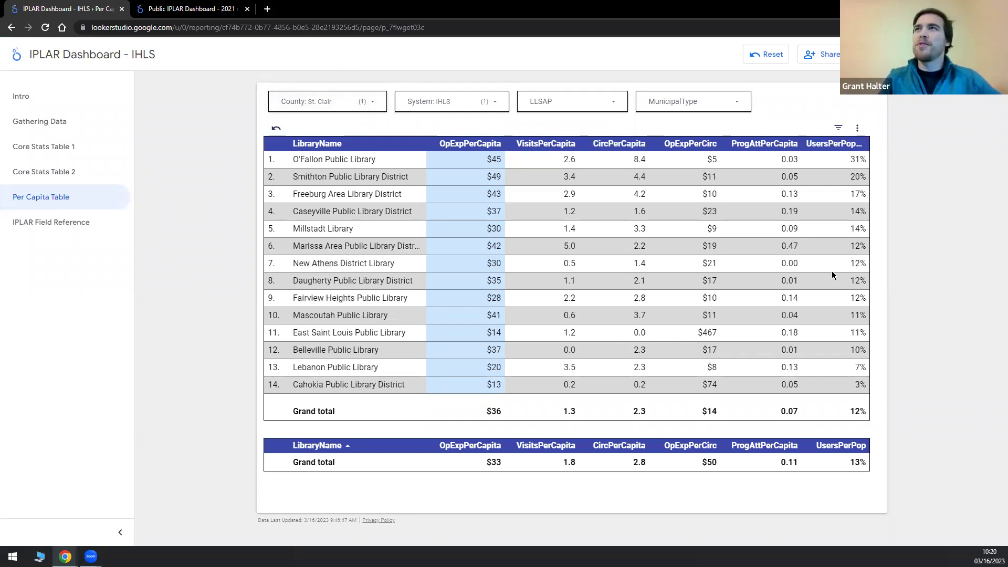
# Step: Clear every county selection so all IHLS libraries appear, Pawnee first at 107%
pyautogui.click(338, 101)
pyautogui.click(286, 101)
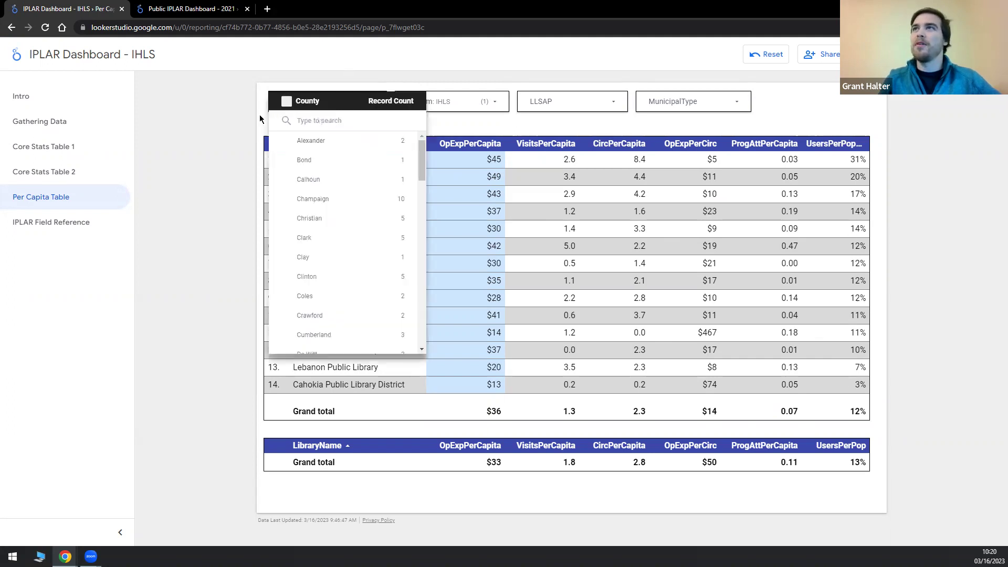
pyautogui.click(224, 133)
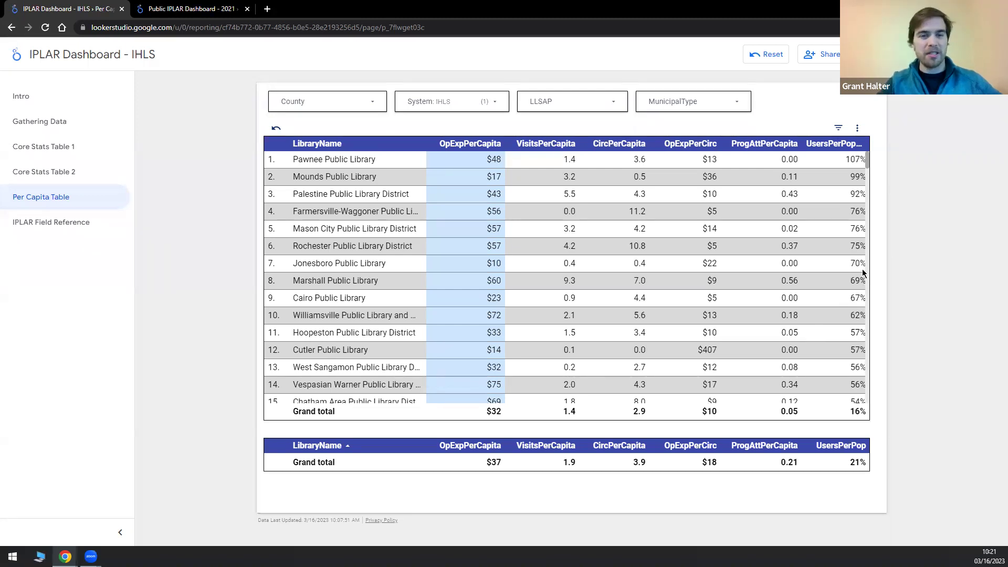
# Step: Browse the full library table, return to its top, then switch to the Public IPLAR Dashboard - 2021
pyautogui.scroll(-14, 853, 277)
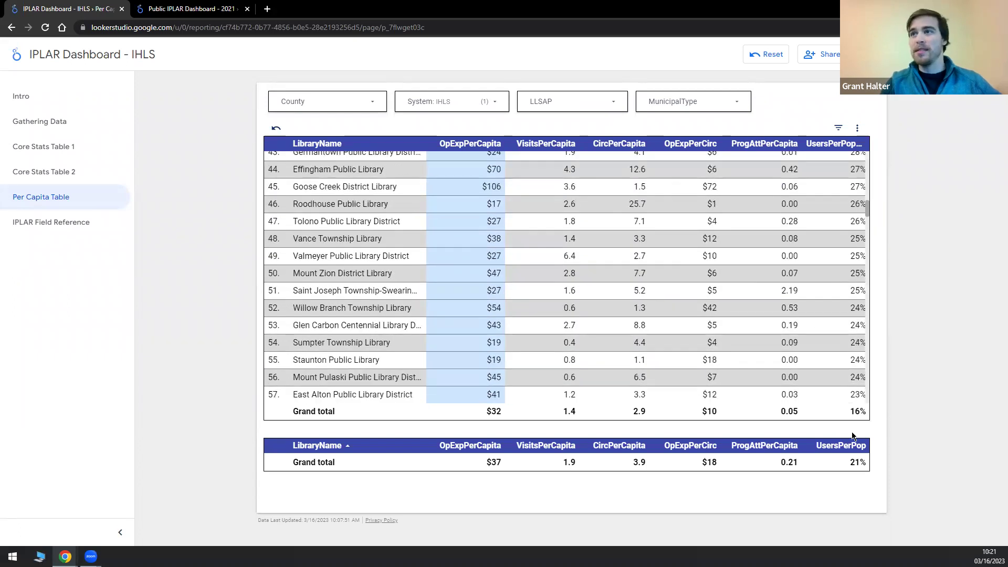
pyautogui.scroll(-15, 857, 359)
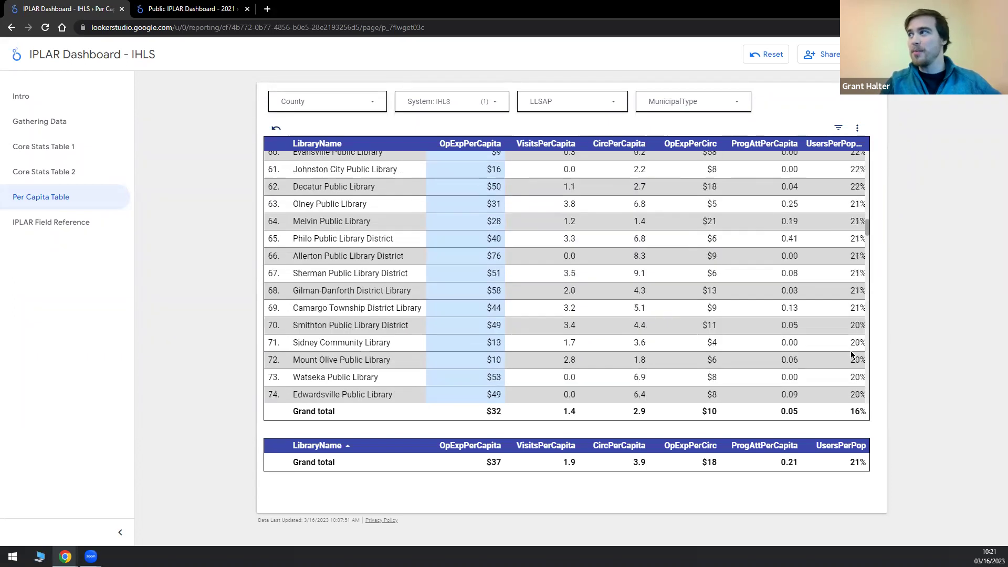
pyautogui.scroll(-18, 867, 284)
pyautogui.moveTo(864, 364); pyautogui.dragTo(871, 302)
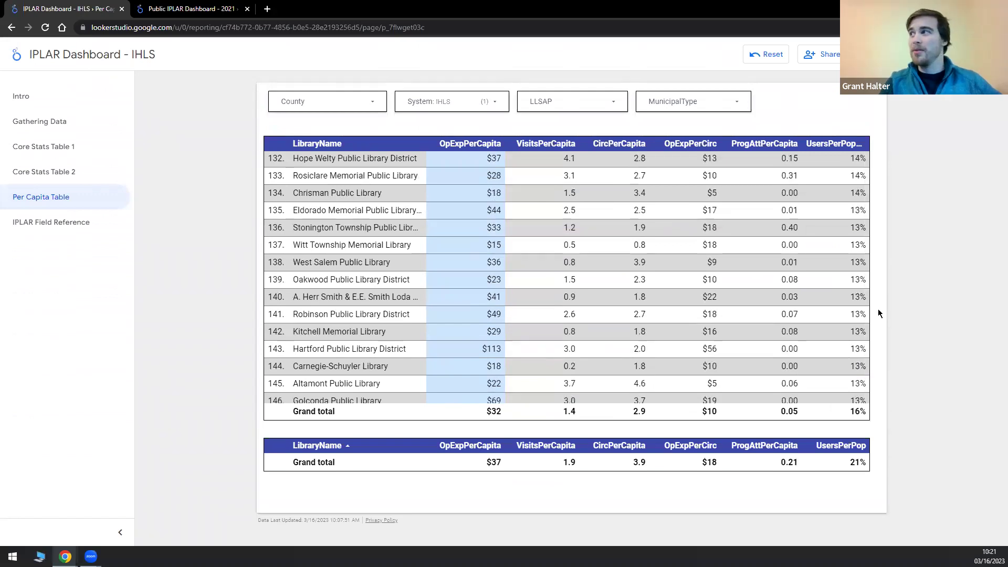
pyautogui.moveTo(865, 302); pyautogui.dragTo(872, 137)
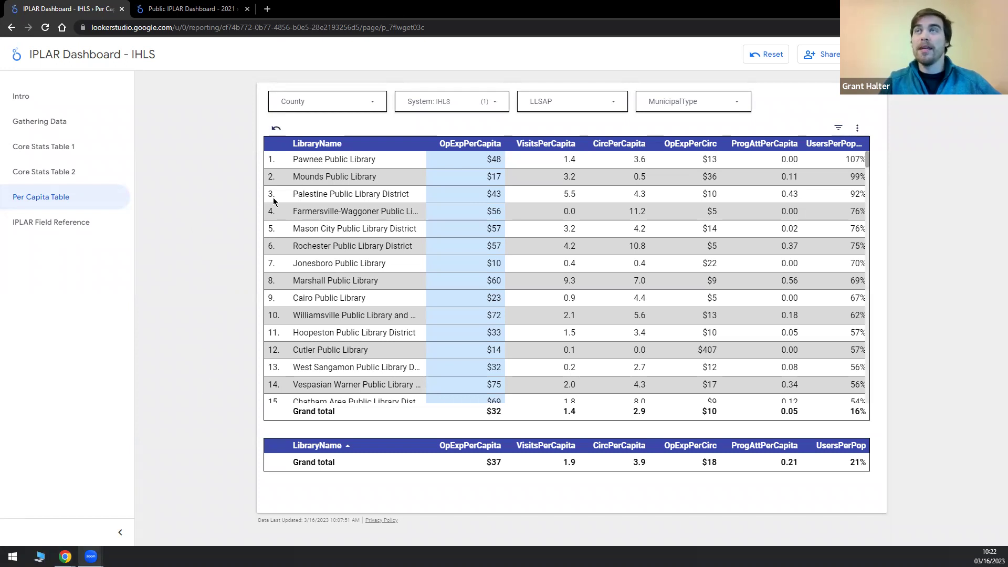
pyautogui.click(200, 7)
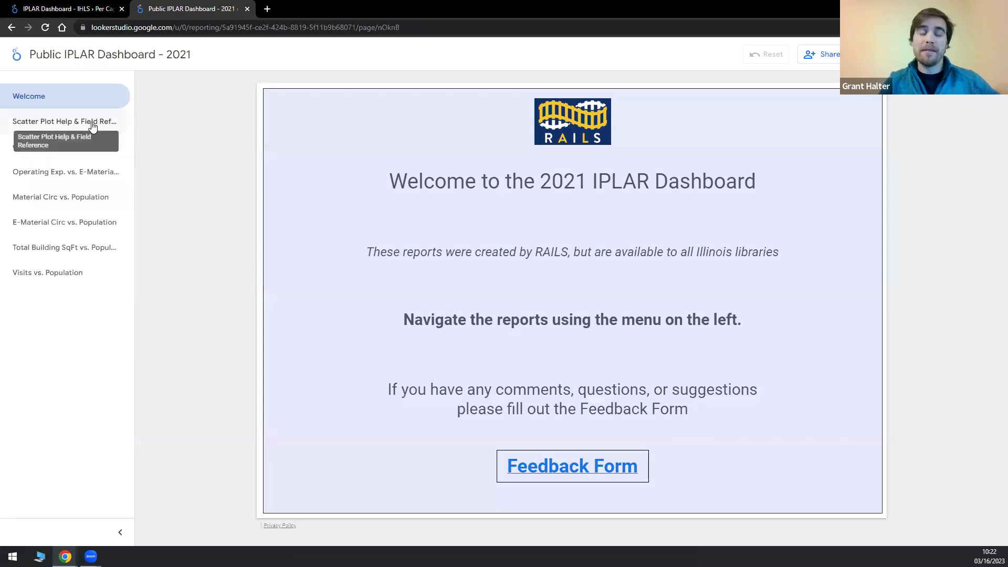
# Step: Review the Scatter Plot Help & Field Reference page, then go to Operating Expenditures per Capita
pyautogui.click(75, 131)
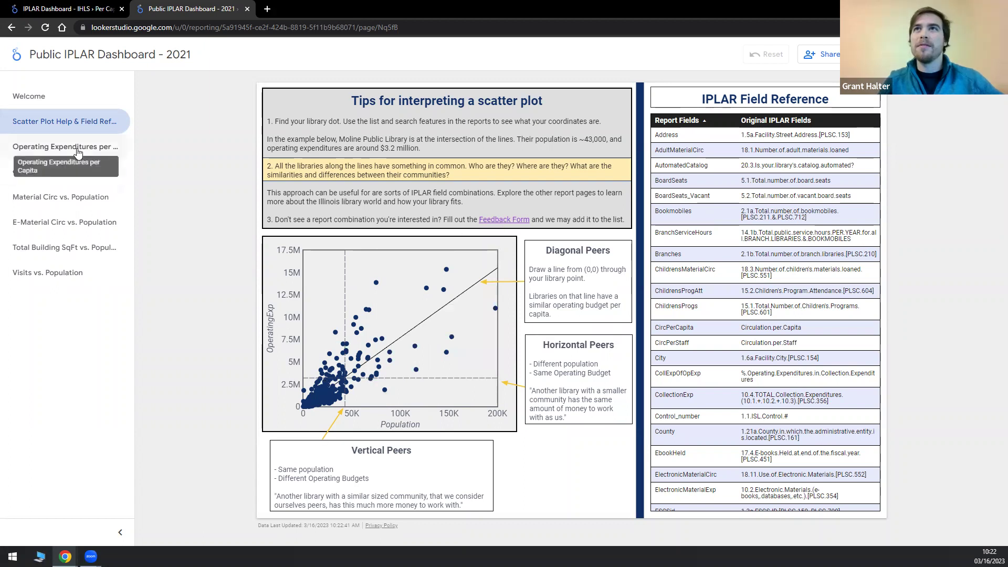
pyautogui.click(107, 152)
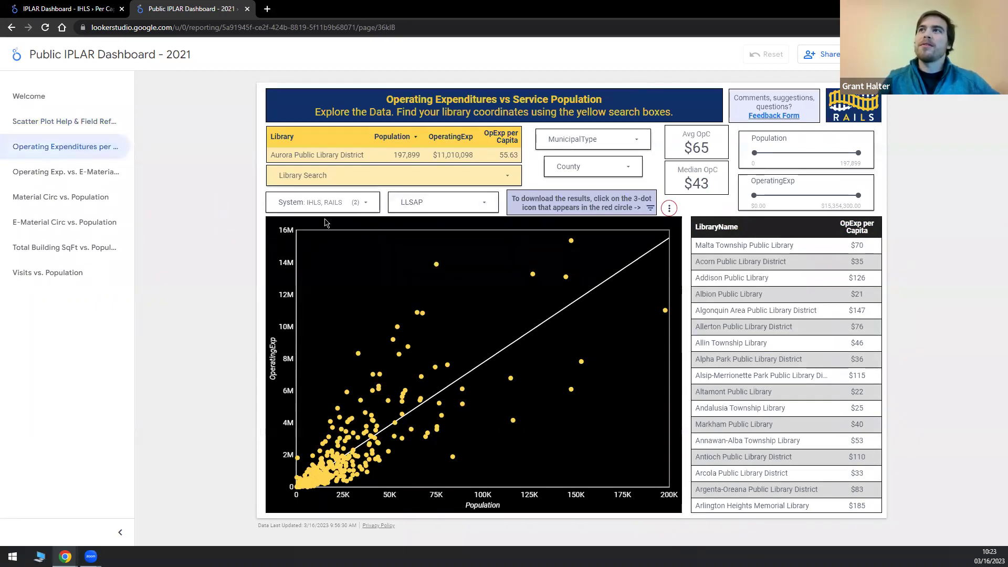
# Step: Filter the Operating Expenditures vs Service Population scatter plot to IHLS libraries only
pyautogui.click(351, 203)
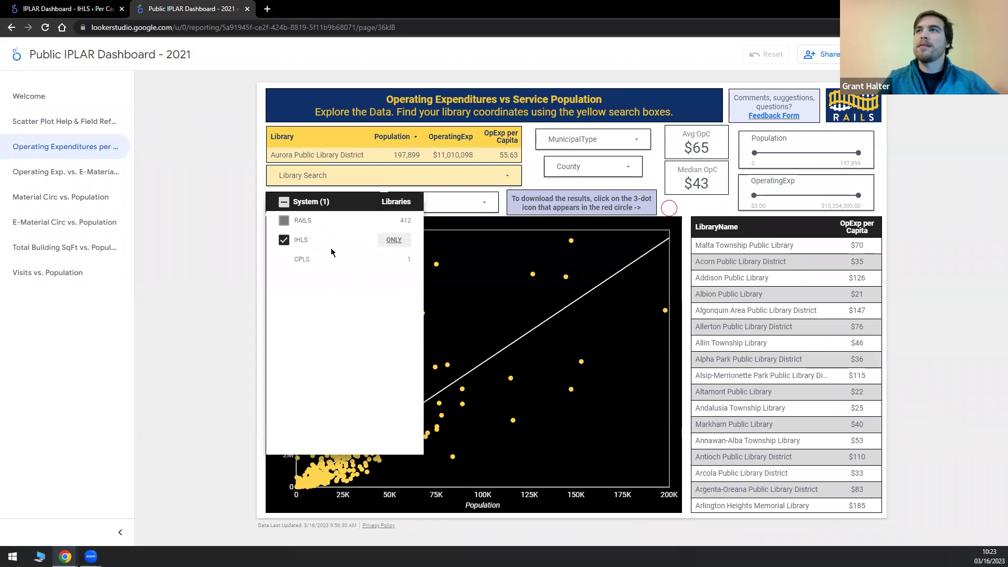
pyautogui.click(179, 272)
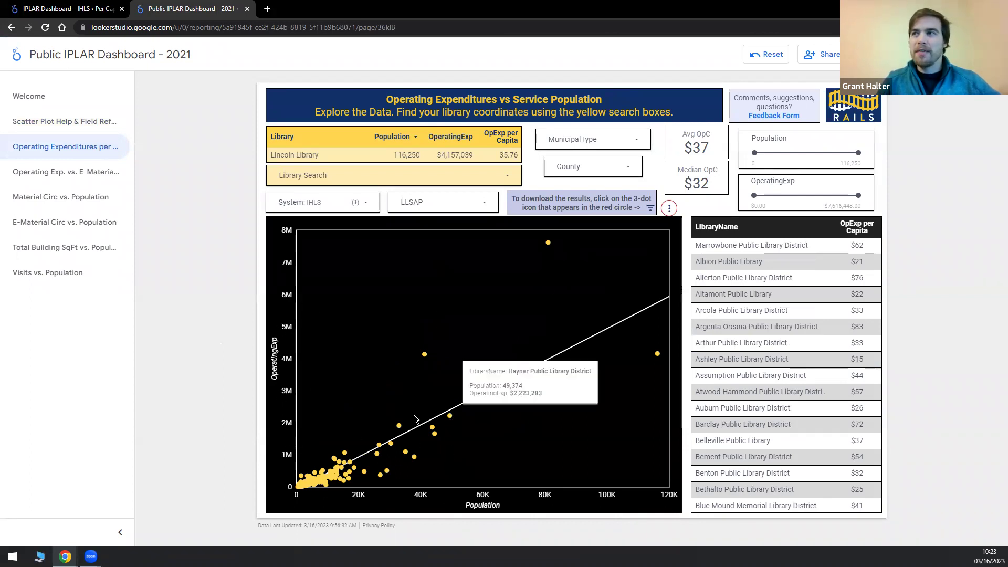
pyautogui.moveTo(399, 427)
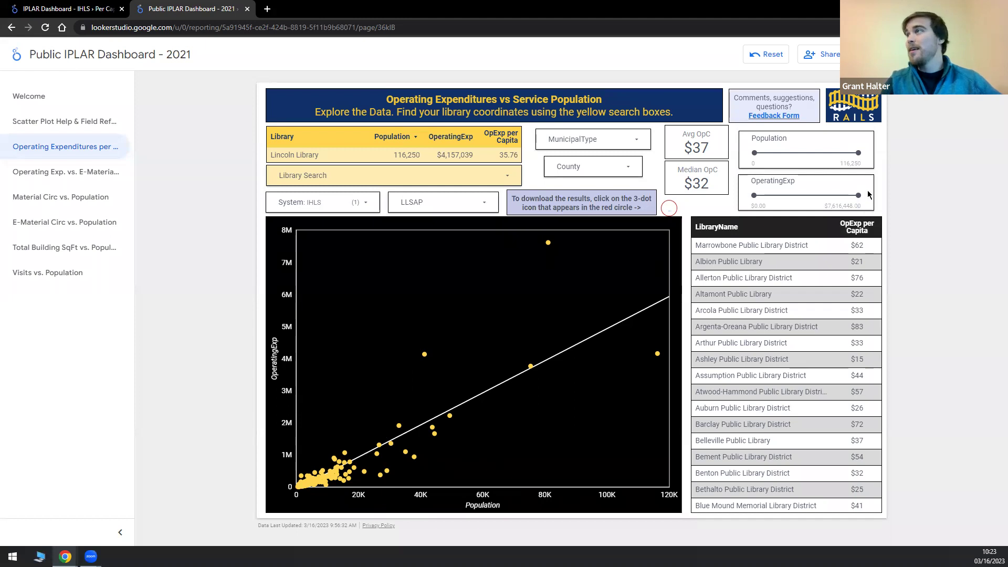
# Step: Narrow a range slider toward lower operating expenditures and inspect the resulting chart
pyautogui.moveTo(855, 195); pyautogui.dragTo(764, 195)
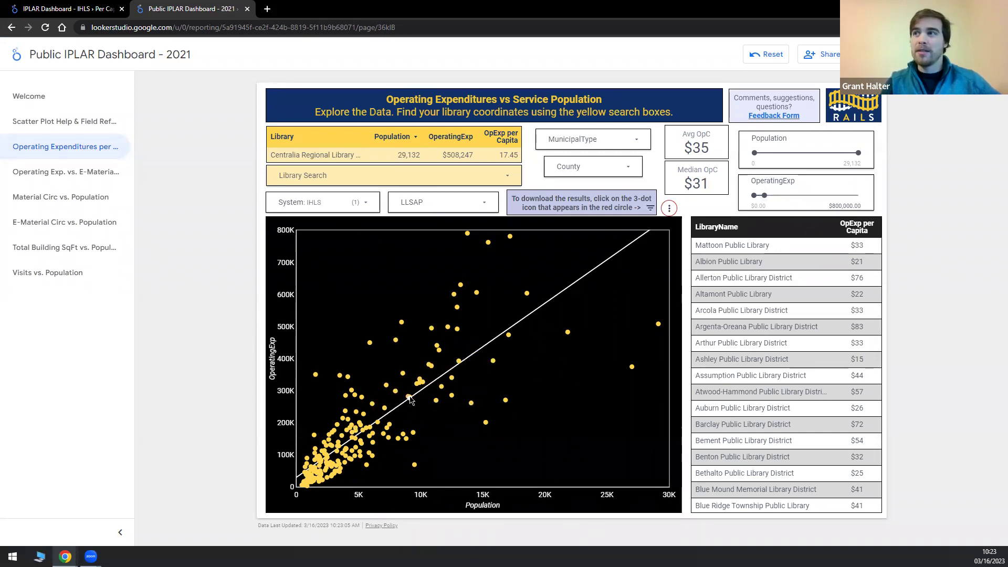
pyautogui.moveTo(409, 397)
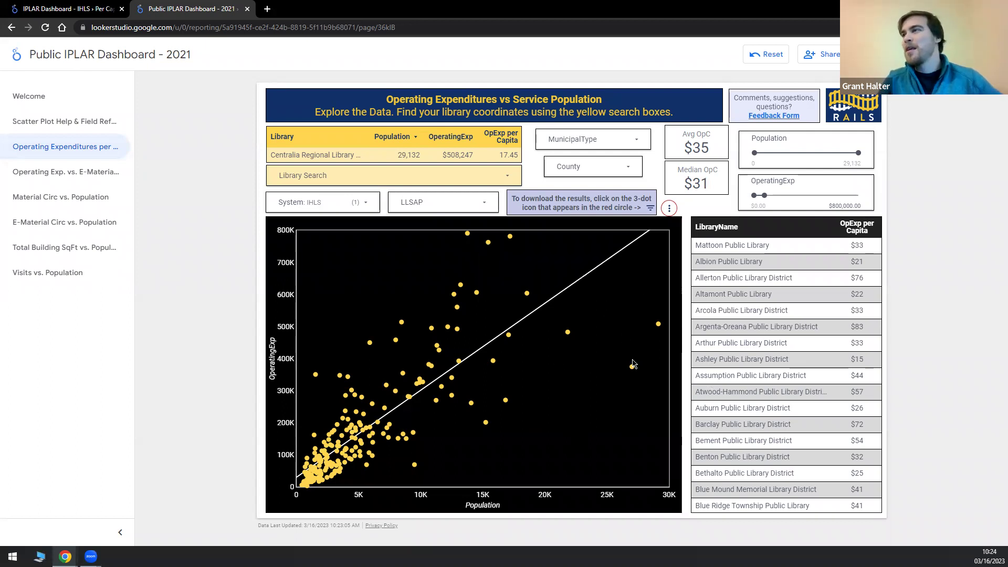
pyautogui.moveTo(635, 373)
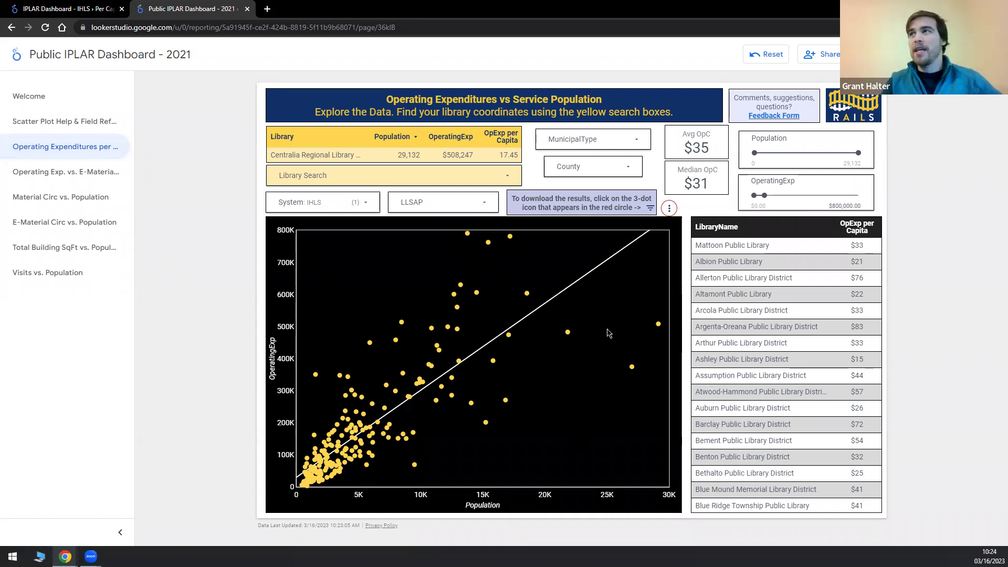
pyautogui.moveTo(470, 232)
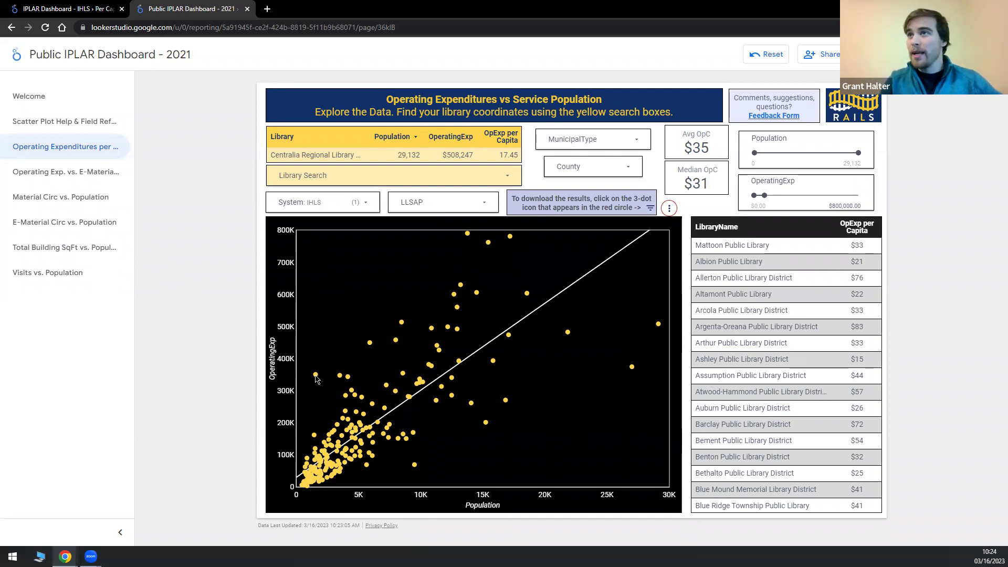
pyautogui.moveTo(316, 378)
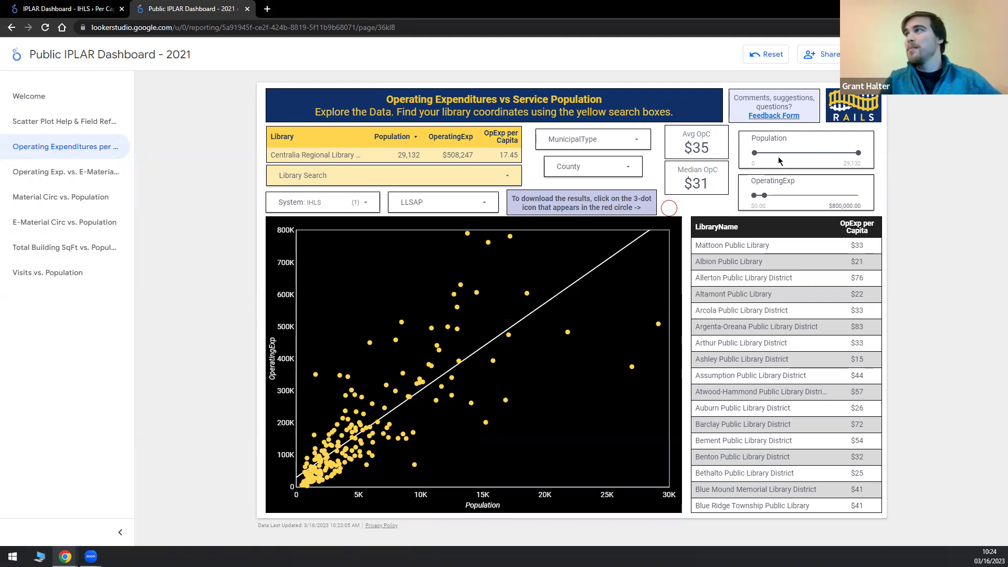
# Step: Cap the Population slider at 10,000 to show only smaller IHLS libraries
pyautogui.moveTo(858, 153); pyautogui.dragTo(793, 163)
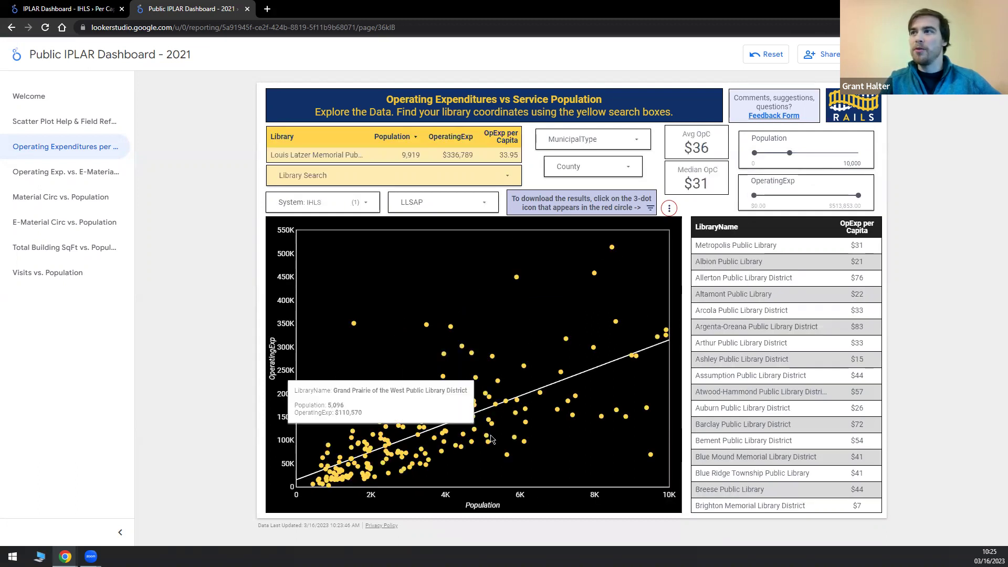
pyautogui.moveTo(422, 428)
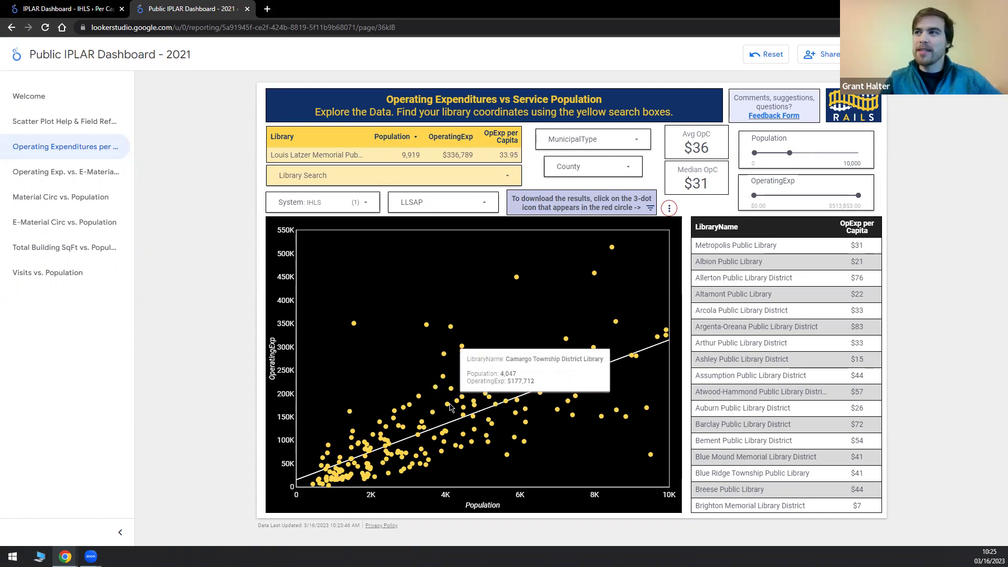
pyautogui.moveTo(436, 387)
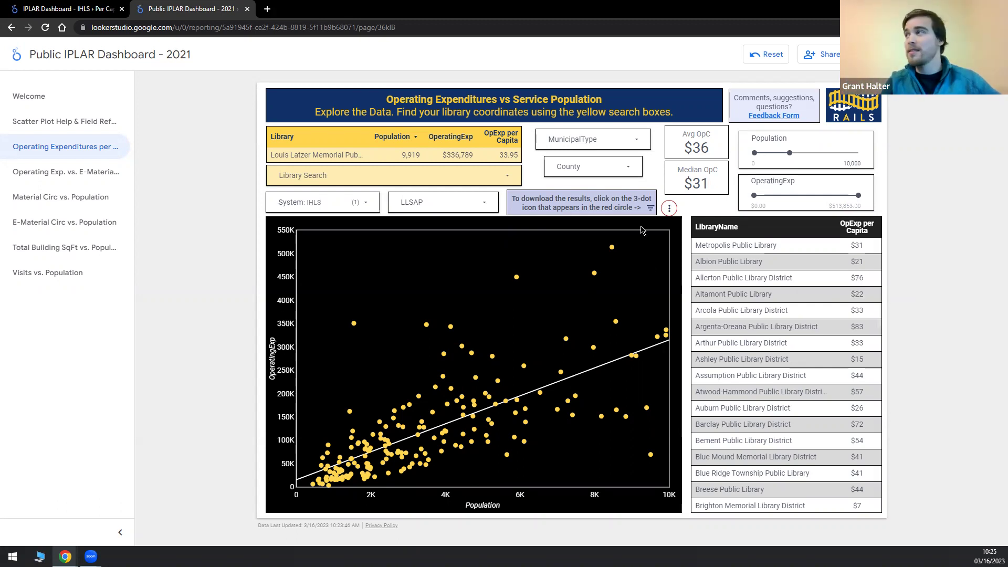
# Step: Switch to the Total Building SqFt vs. Population page
pyautogui.moveTo(489, 392)
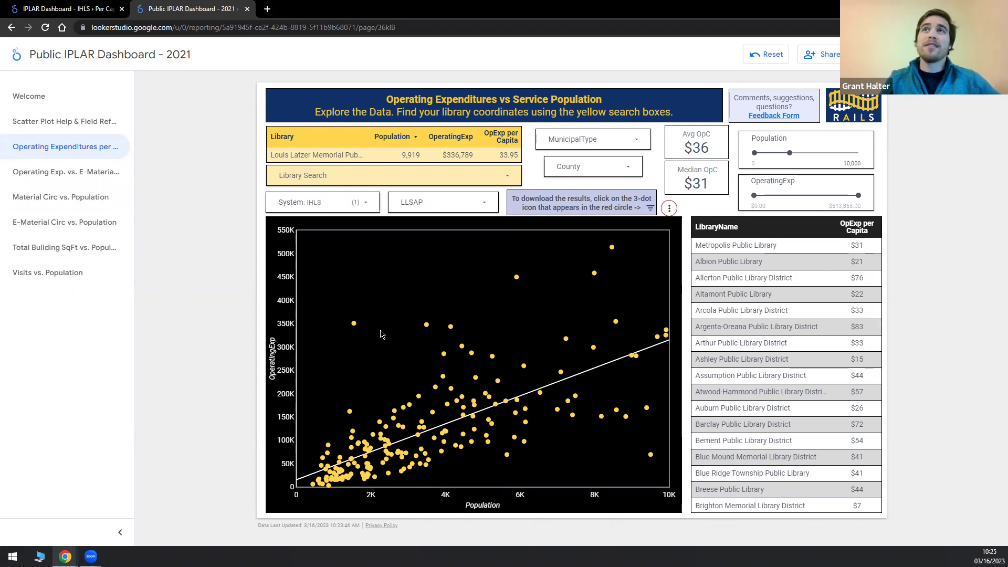
pyautogui.click(92, 255)
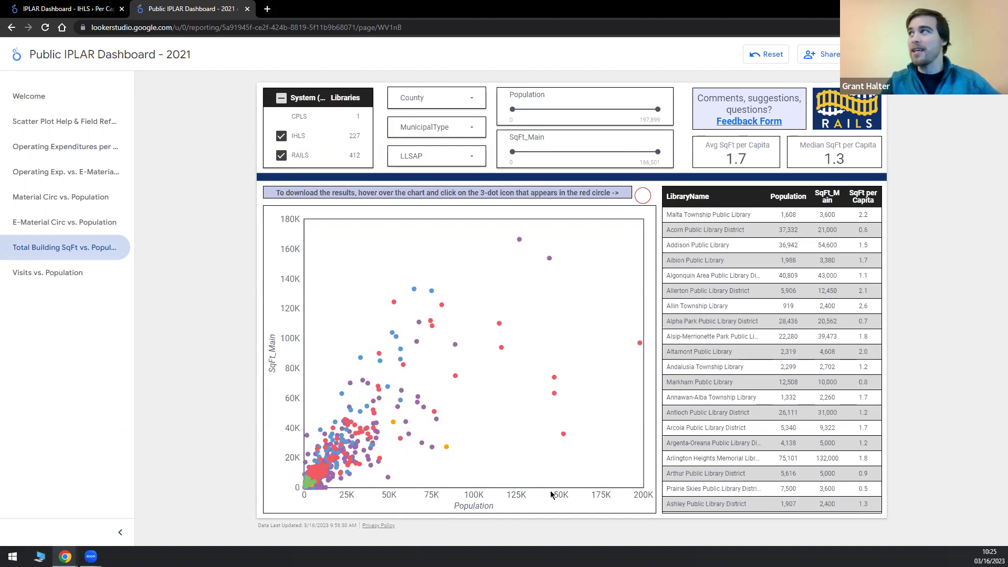
pyautogui.moveTo(572, 269)
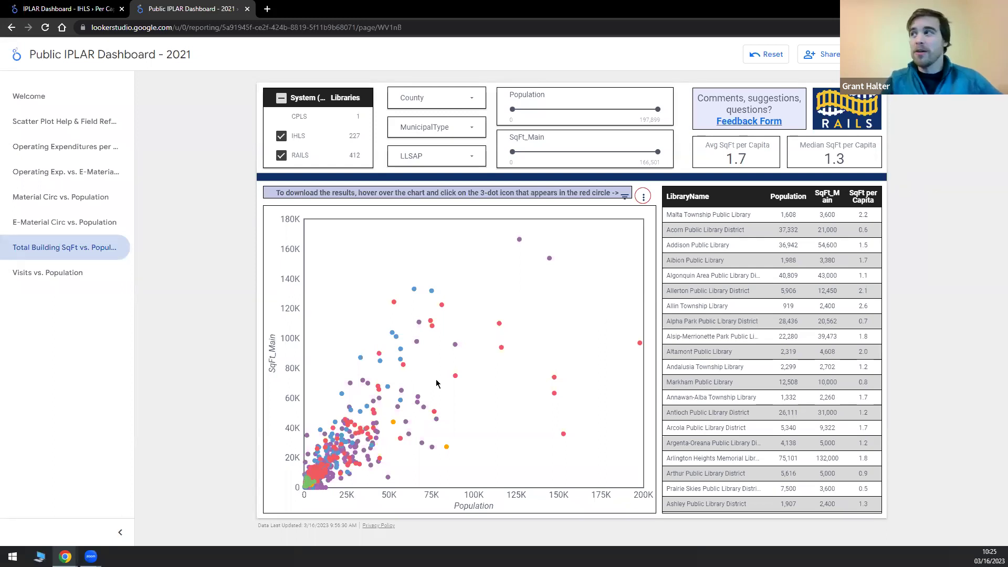
pyautogui.moveTo(390, 476)
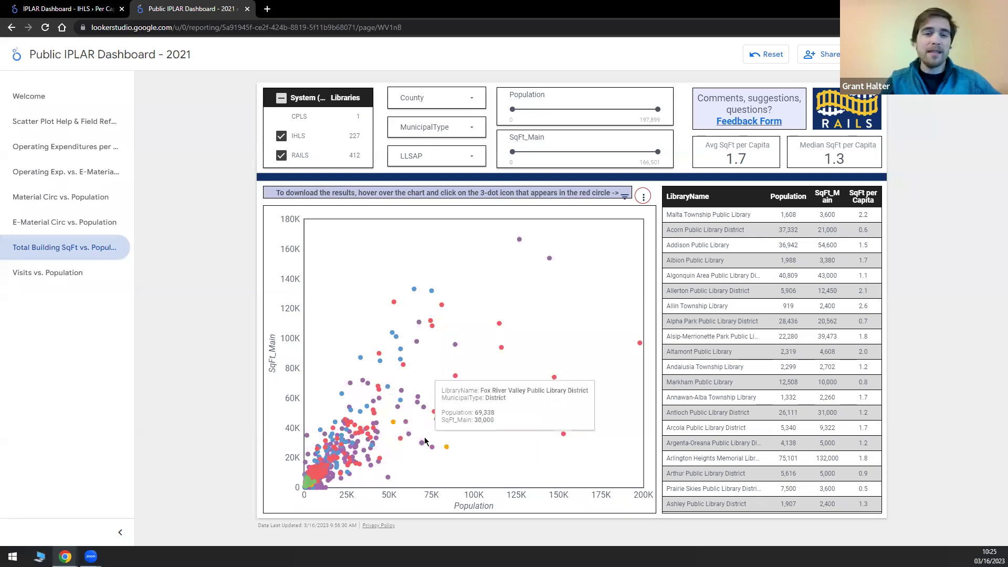
# Step: Uncheck RAILS in the System filter so only IHLS libraries remain
pyautogui.click(347, 152)
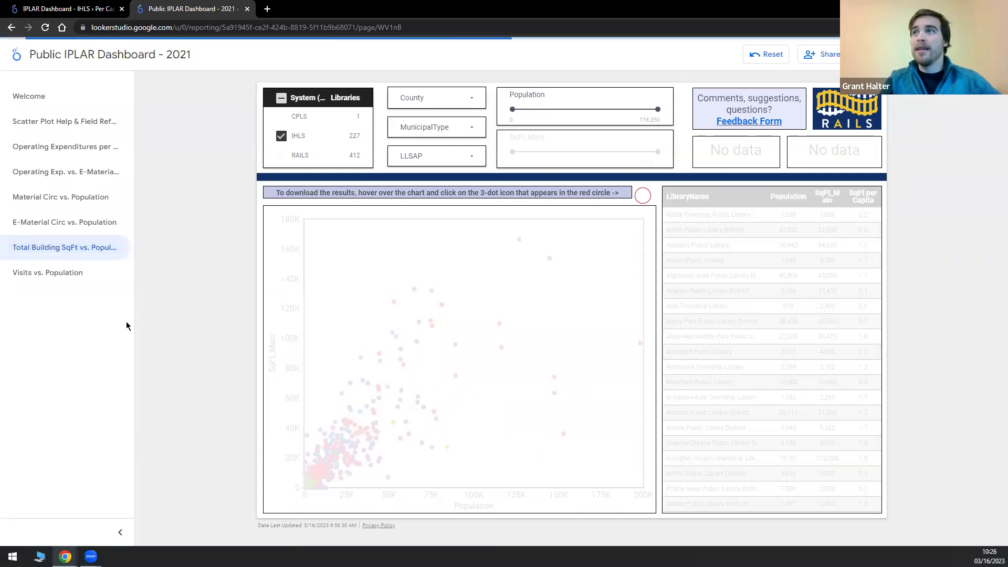
pyautogui.moveTo(349, 430)
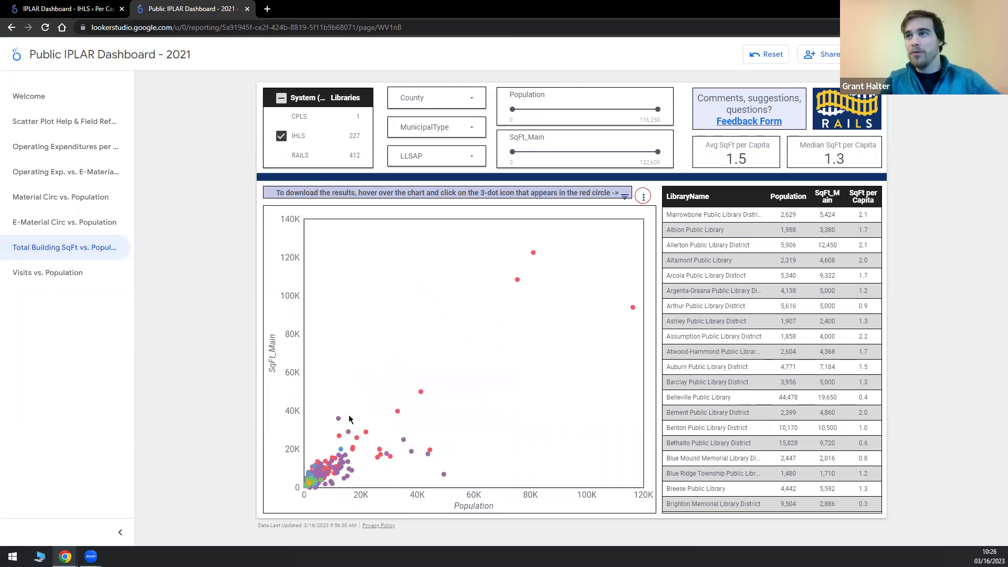
pyautogui.moveTo(391, 429)
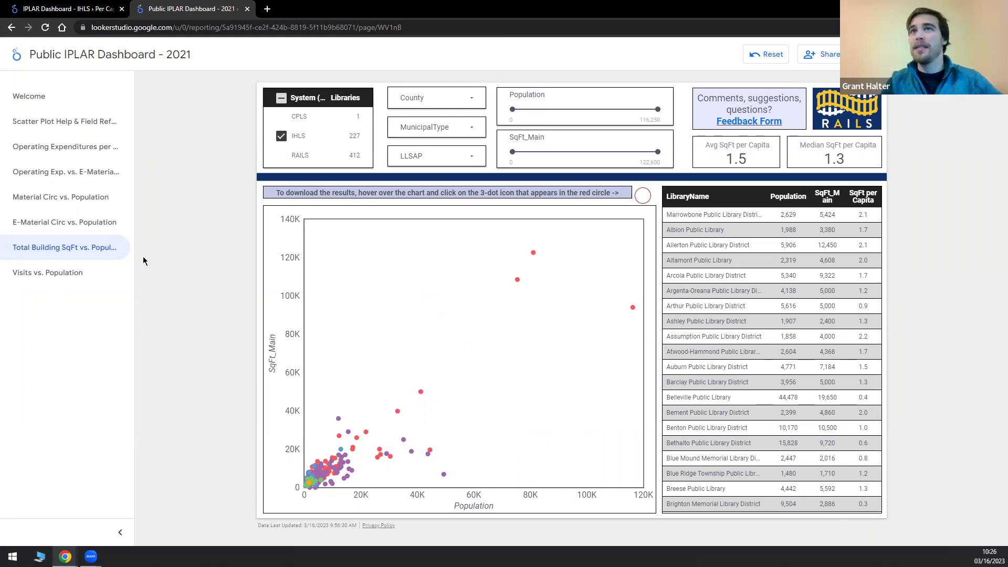
# Step: On the Visits vs. Population page, cap the Visits slider at 140,000
pyautogui.click(52, 273)
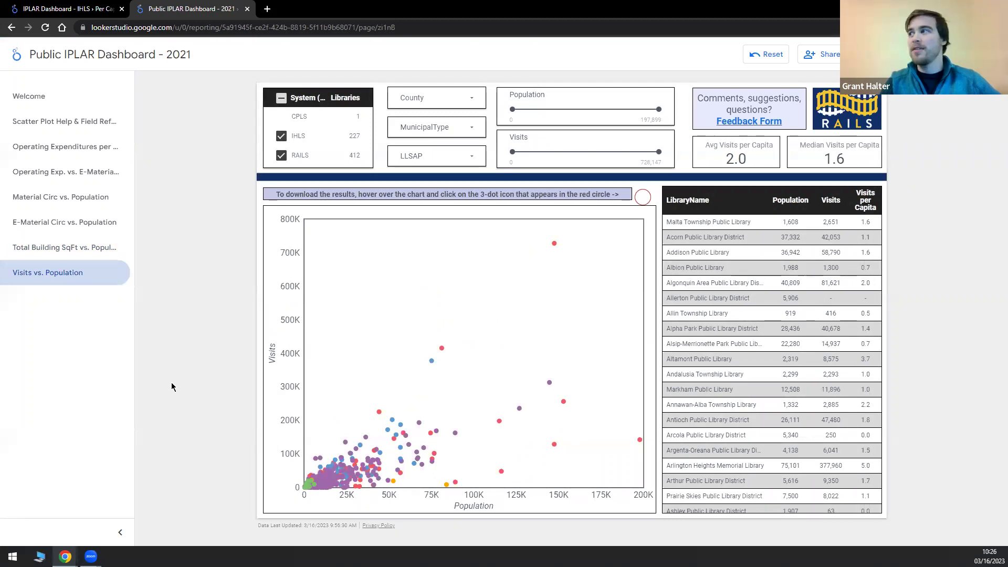
pyautogui.moveTo(345, 486)
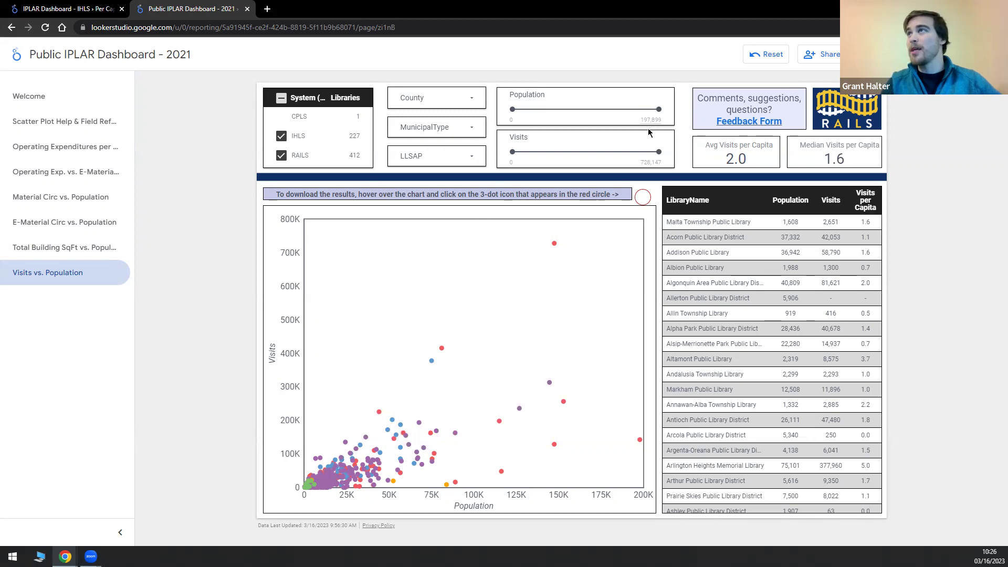
pyautogui.moveTo(659, 152); pyautogui.dragTo(541, 152)
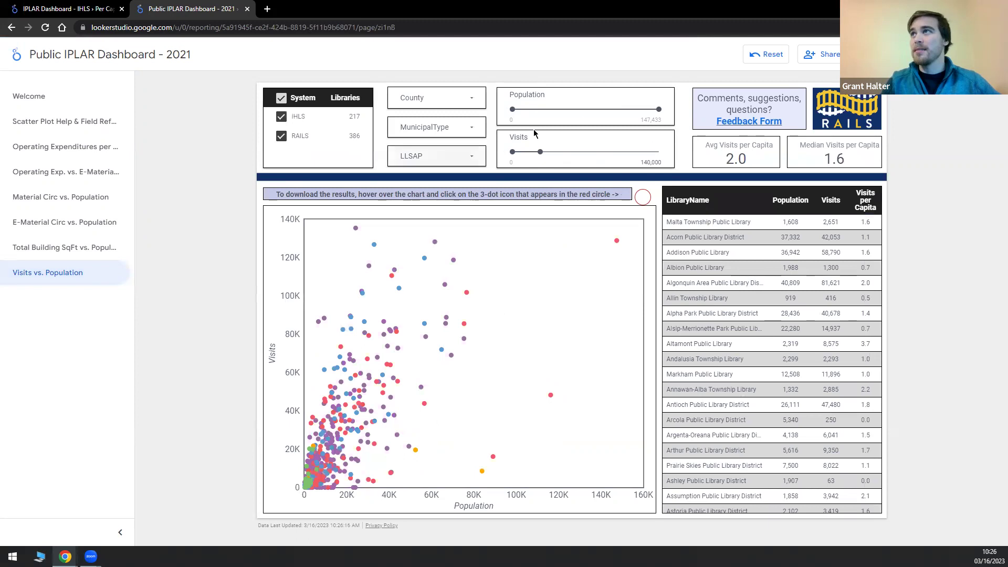
pyautogui.moveTo(413, 331)
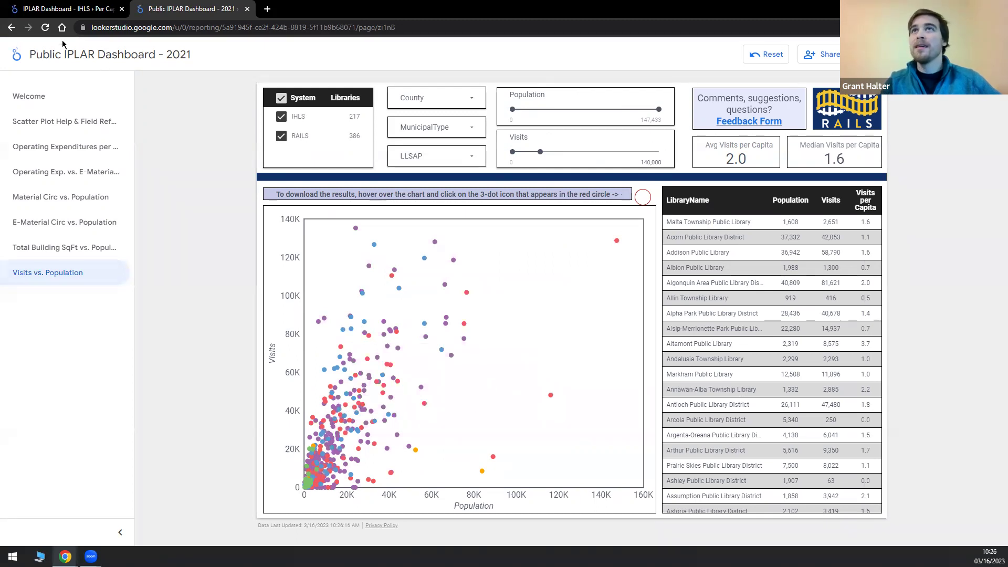
# Step: Restore the full Visits range and return to the IPLAR Dashboard - IHLS tab
pyautogui.moveTo(544, 151); pyautogui.dragTo(658, 152)
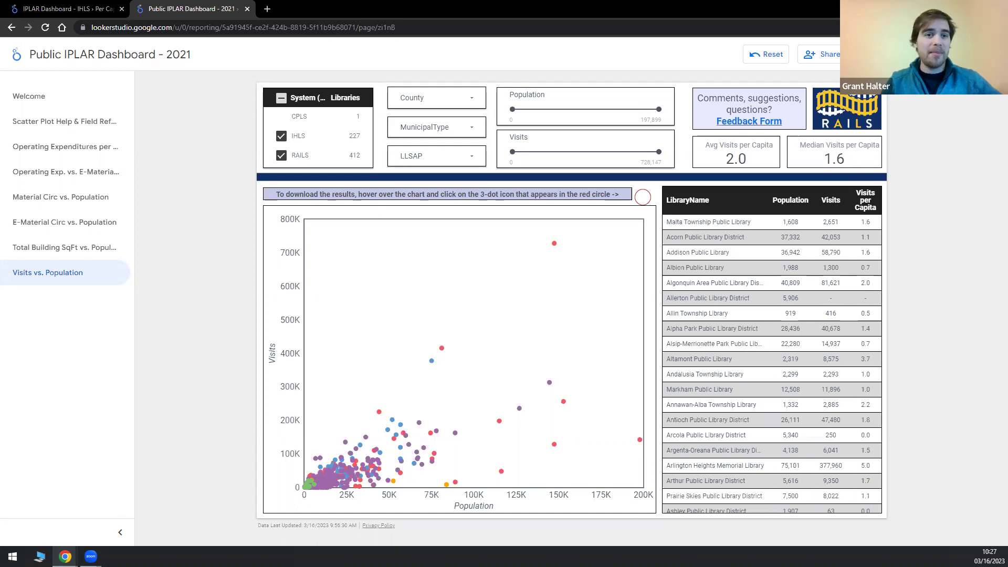
pyautogui.click(90, 11)
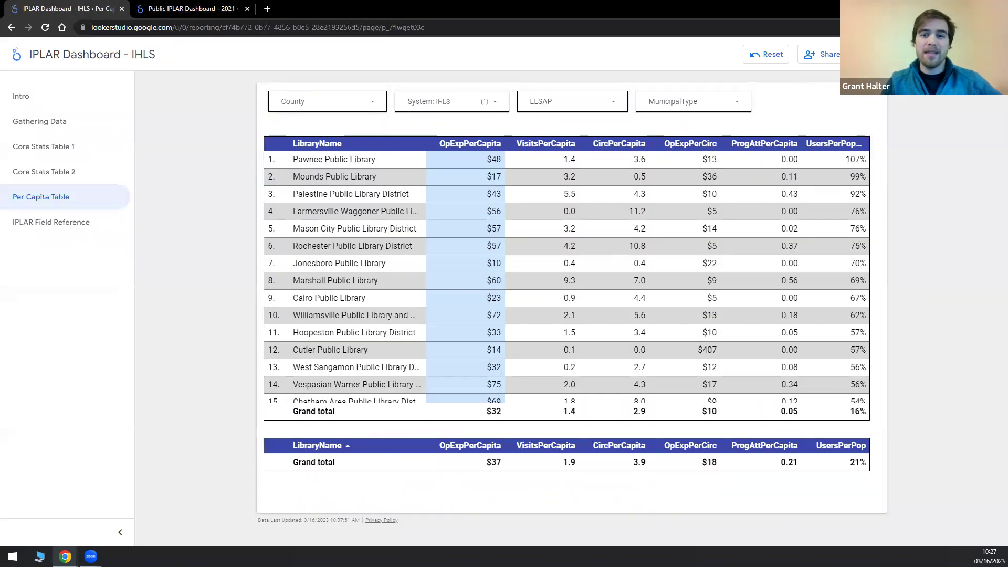